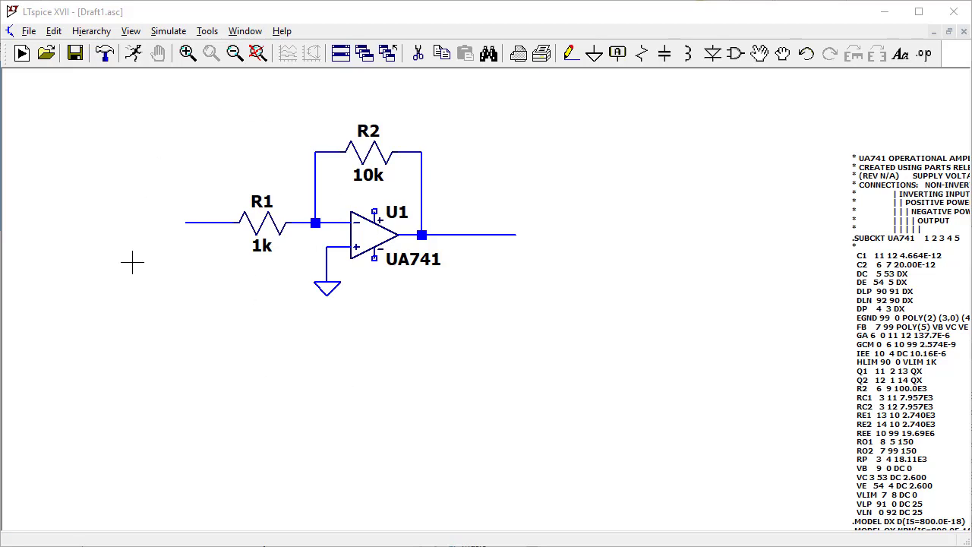
Place three voltage sources side by side in the empty area before the amplifier's input resistor R1.
drag(273, 285, 411, 308)
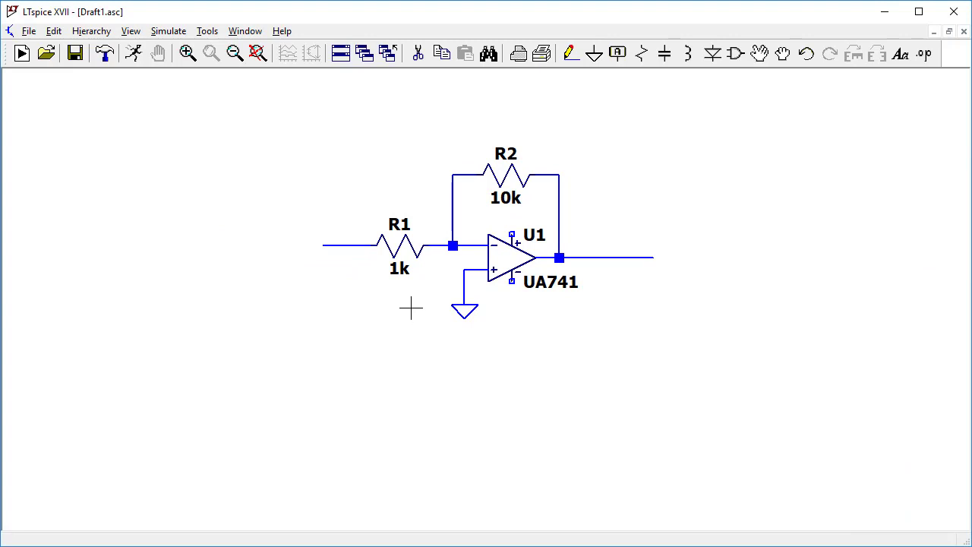
key(v)
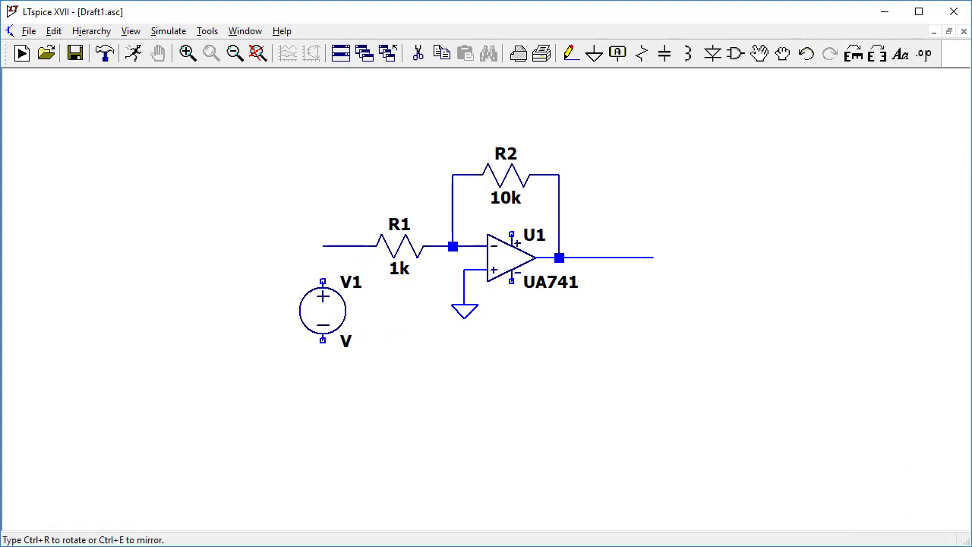
click(74, 259)
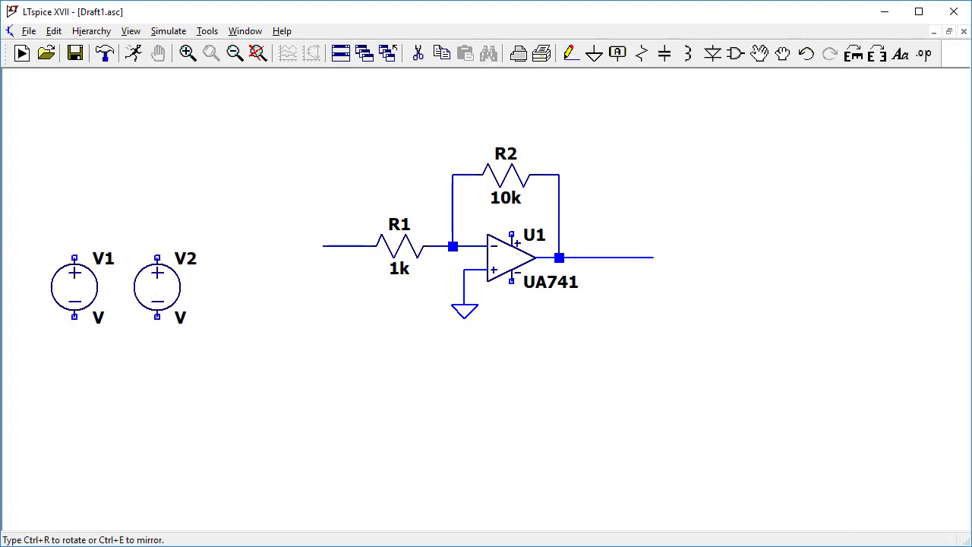
click(157, 258)
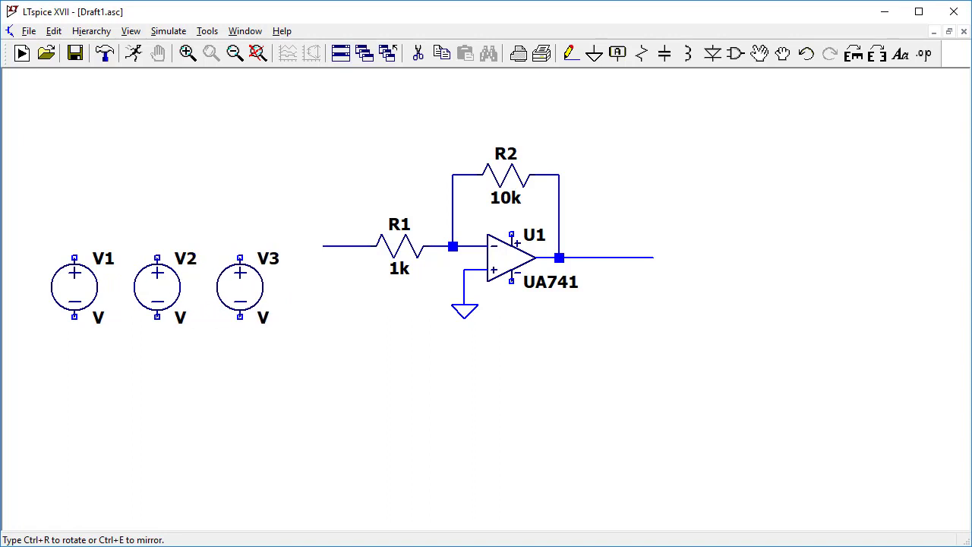
click(240, 259)
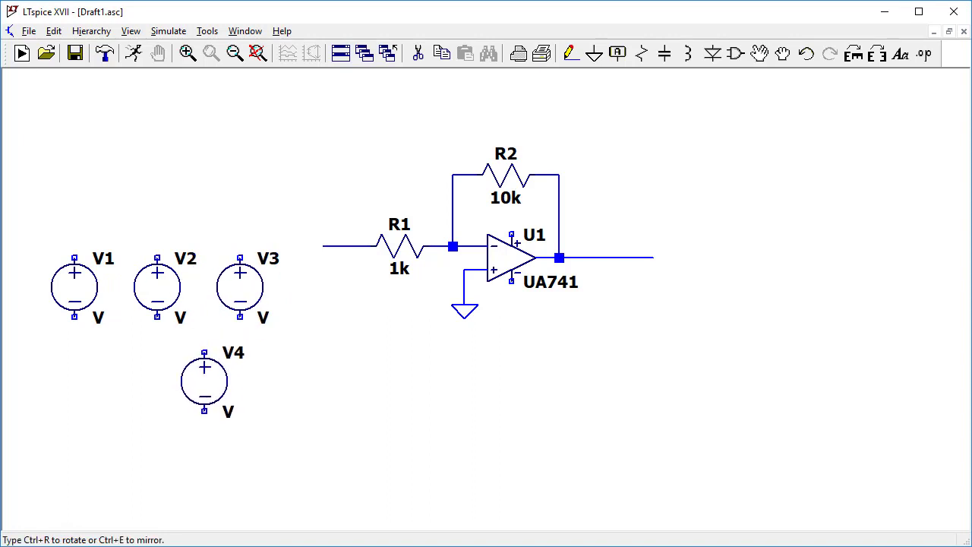
key(Escape)
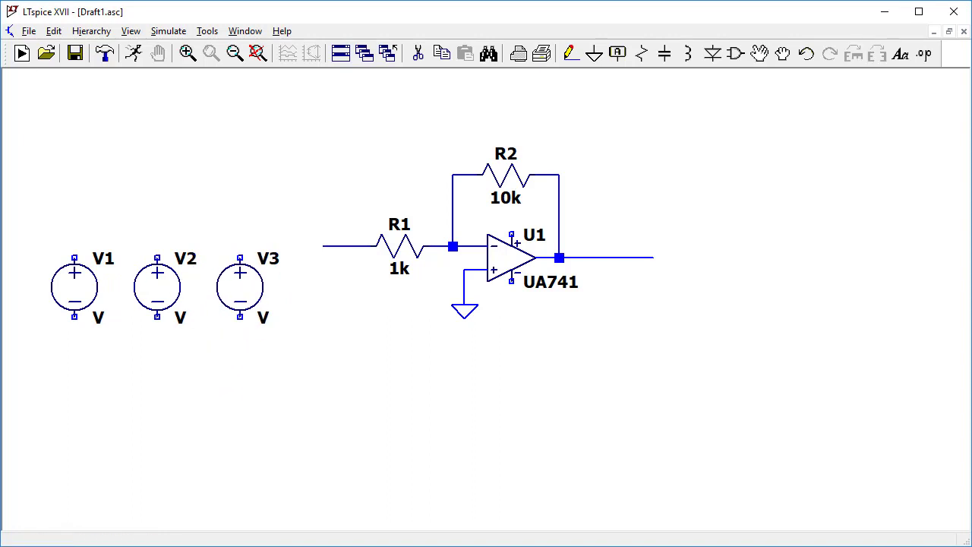
Attach a ground symbol to the negative terminal of each of the voltage sources V1, V2 and V3.
key(g)
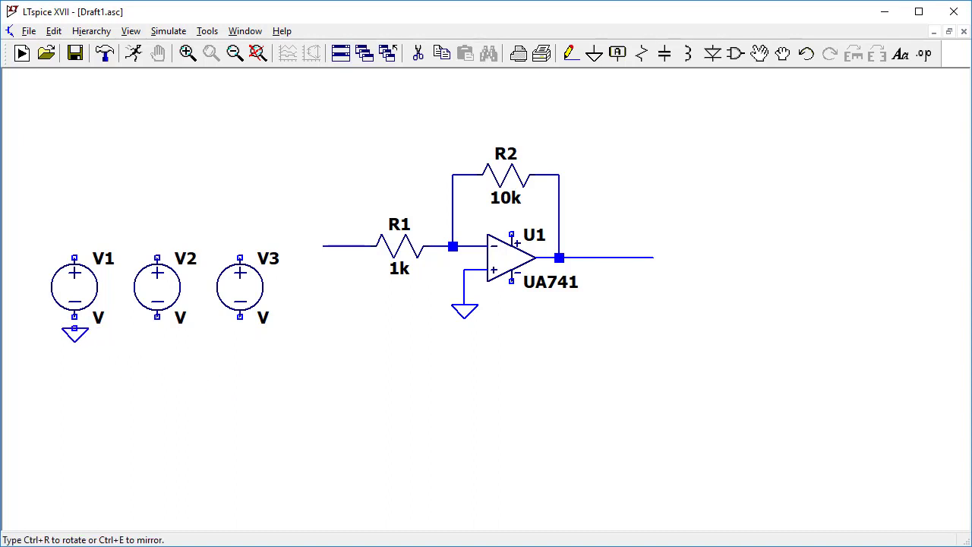
click(74, 317)
click(157, 318)
click(240, 318)
right_click(241, 319)
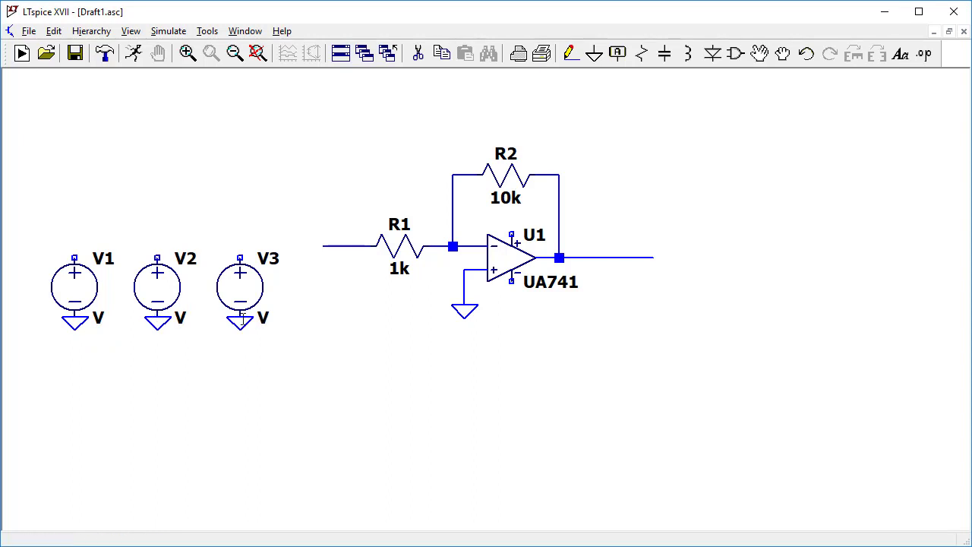
Try Vin as the reference designator of source V1 and undo the renaming.
right_click(97, 257)
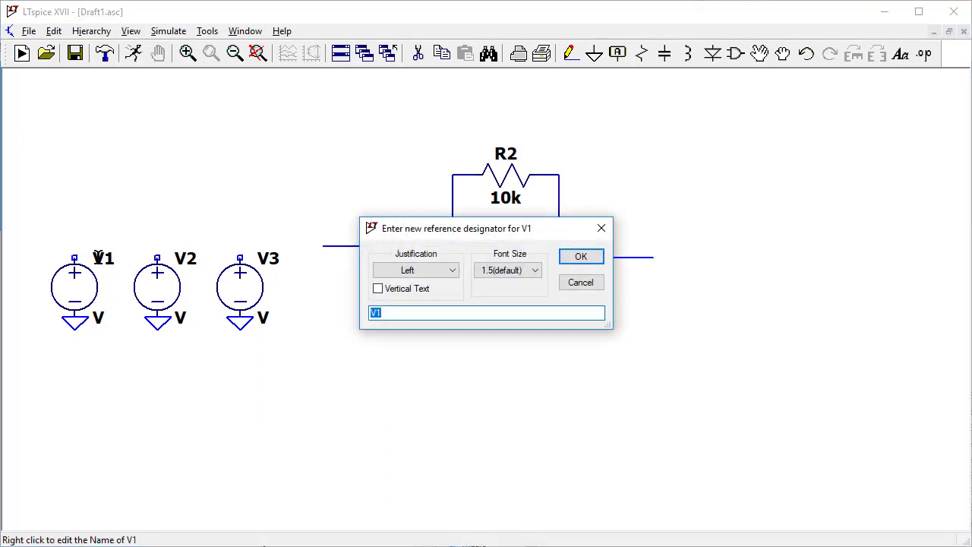
text(Vin)
key(Return)
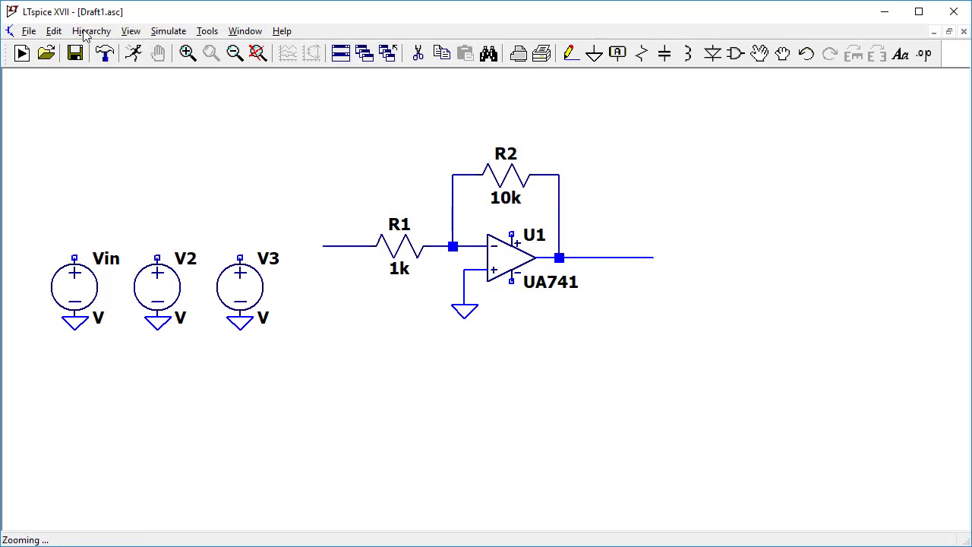
click(53, 32)
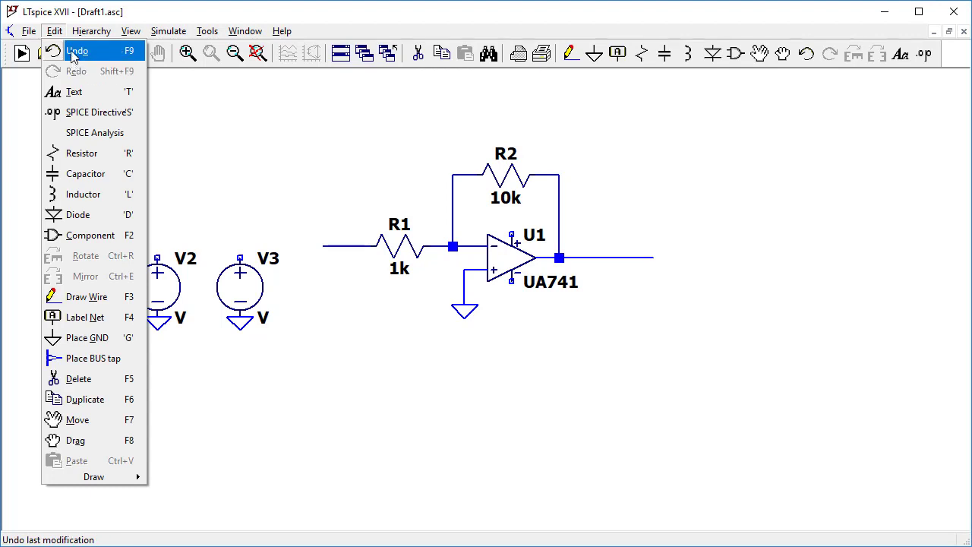
click(53, 52)
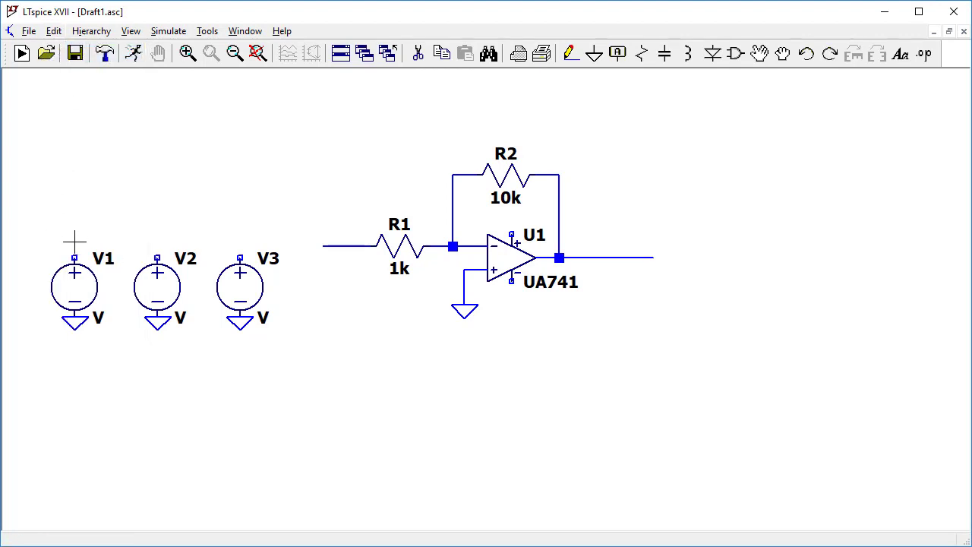
Create a net label Vin and place it rotated on V1's positive terminal and upright on R1's open input wire.
click(617, 55)
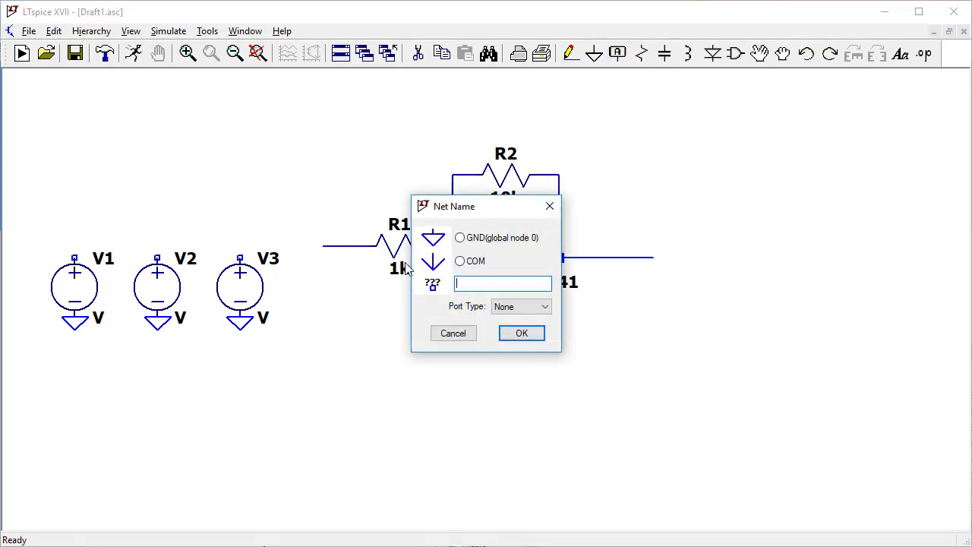
text(Vin)
key(Return)
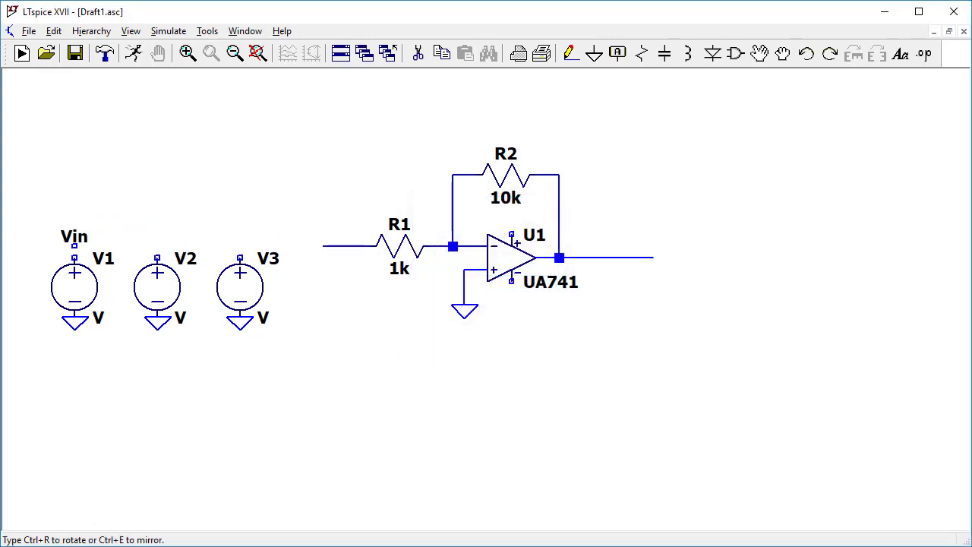
key(ctrl+r)
click(75, 258)
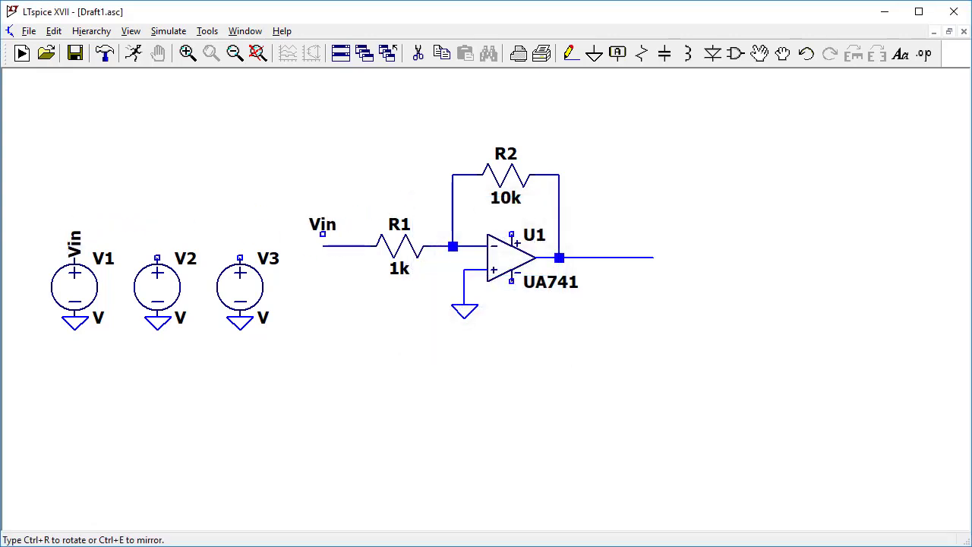
click(322, 245)
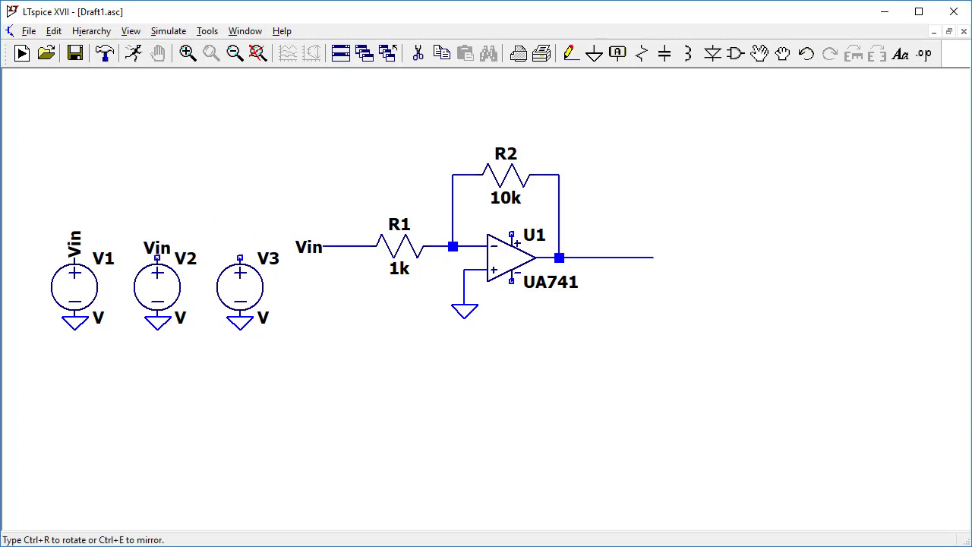
Place rotated copies of the Vin net label on the positive terminals of V2 and V3 and on both op-amp supply pins.
key(ctrl+r)
click(157, 258)
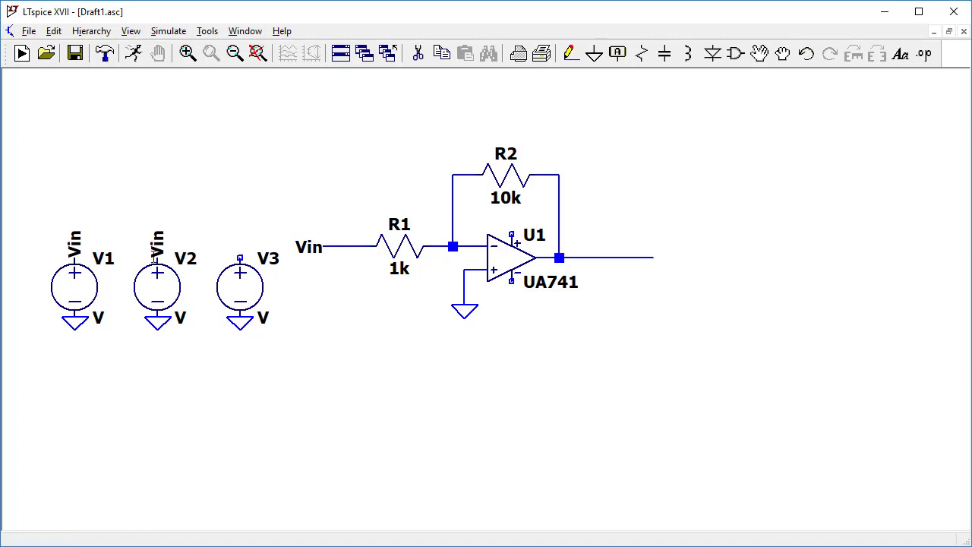
key(ctrl+r)
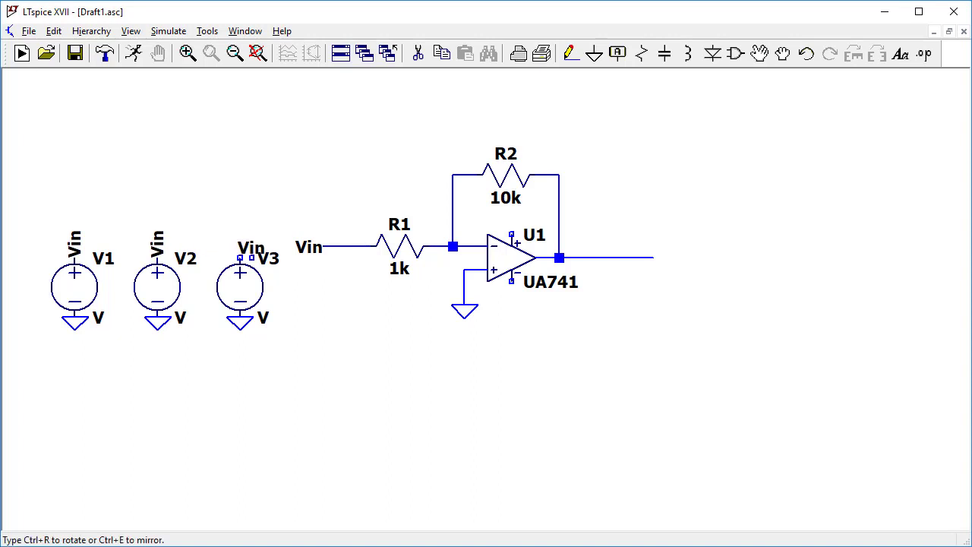
click(239, 258)
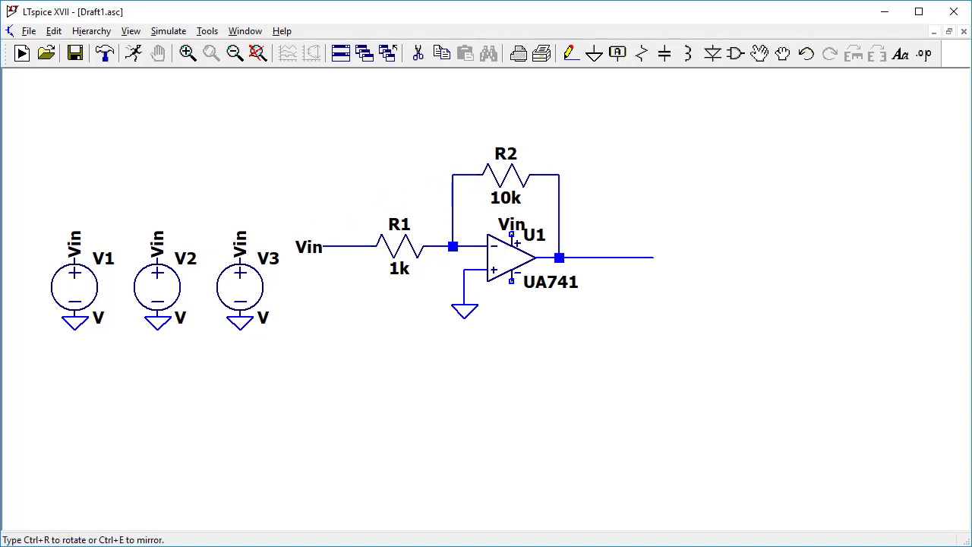
key(ctrl+r)
click(511, 235)
key(ctrl+r)
click(511, 280)
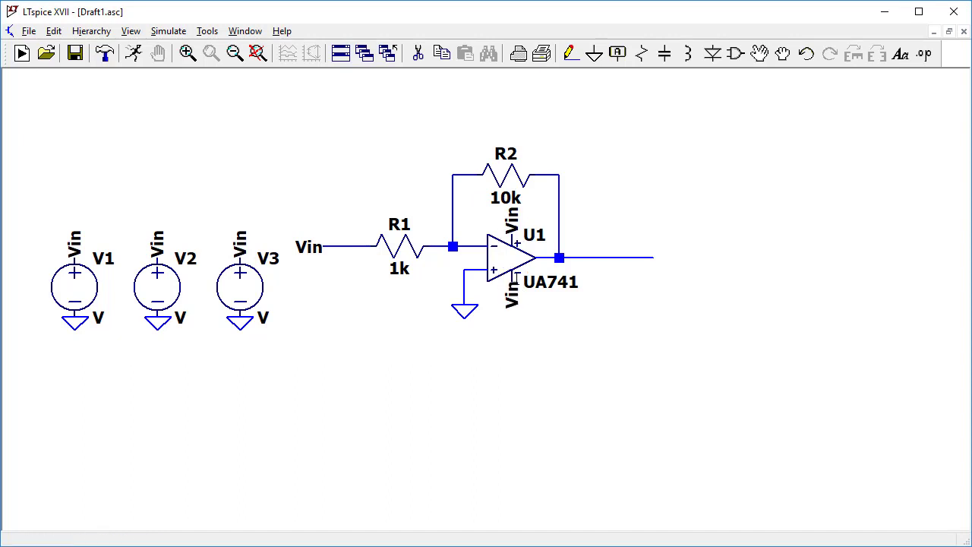
key(Escape)
Rename the net label on V2's positive terminal to +Vs and the one on V3's to -Vs.
right_click(157, 245)
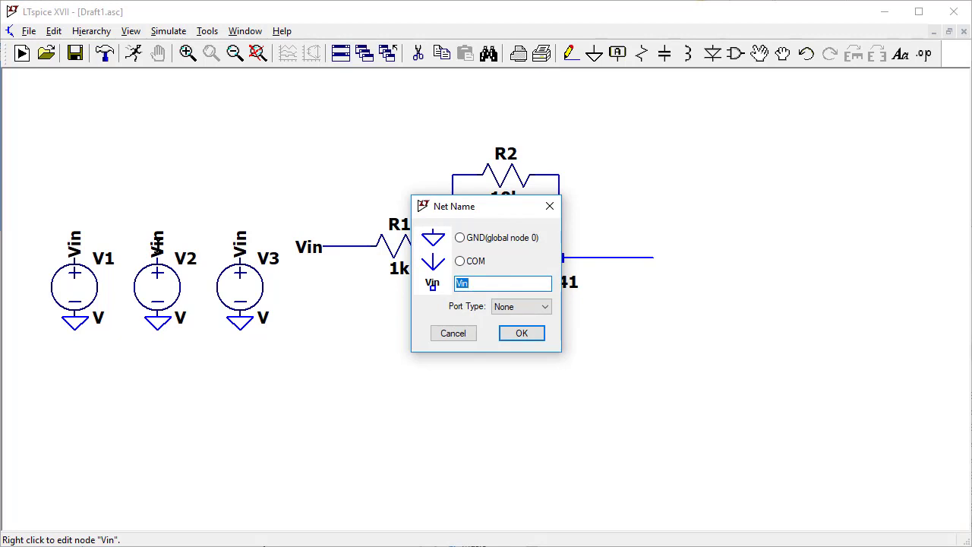
text(+)
text(V)
key(BackSpace)
text(Vs)
click(525, 334)
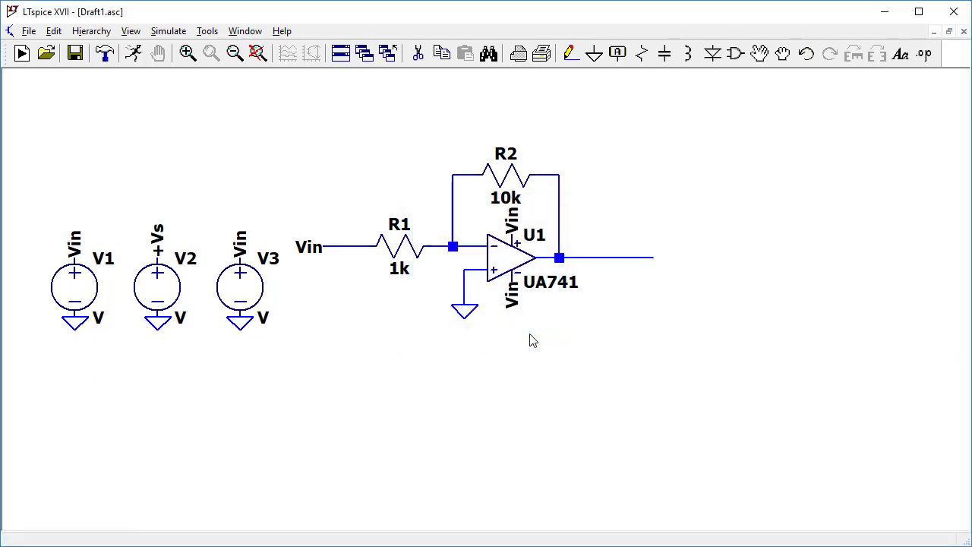
right_click(240, 242)
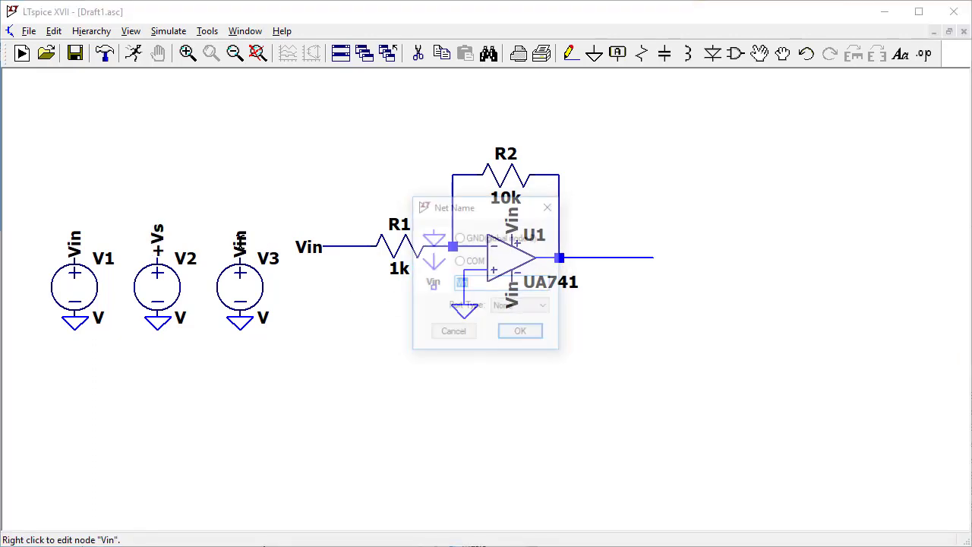
text(-Vs)
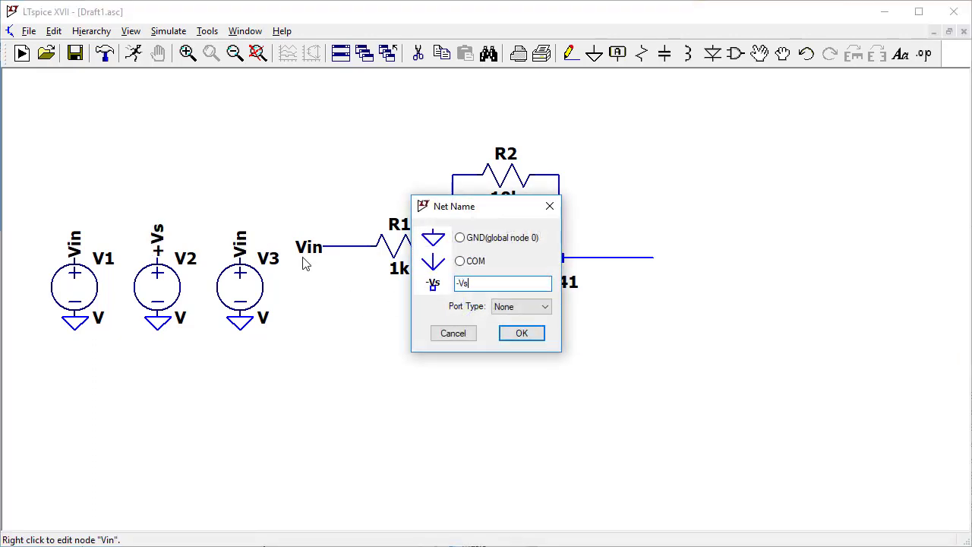
key(Return)
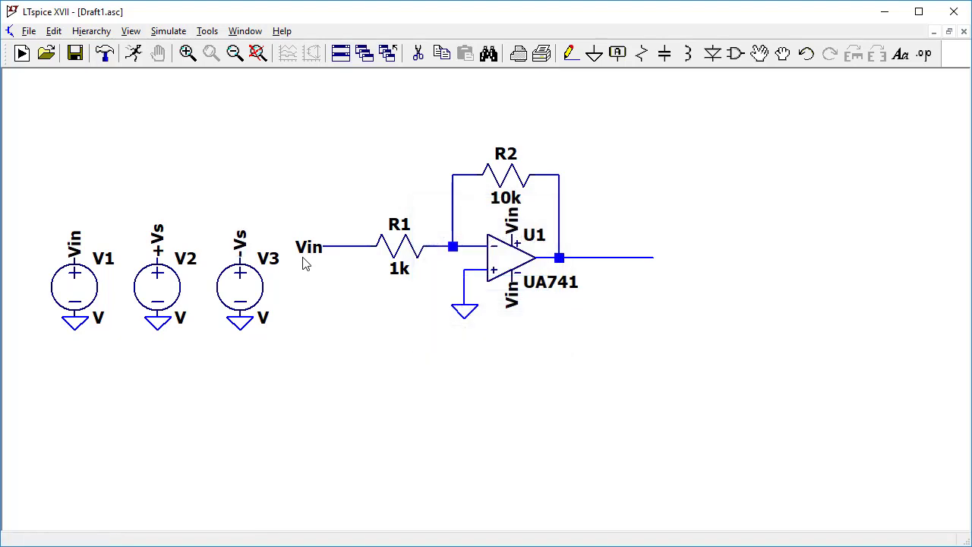
Rename the net label on the op-amp's positive supply pin to +Vs and on its negative supply pin to -Vs.
right_click(513, 220)
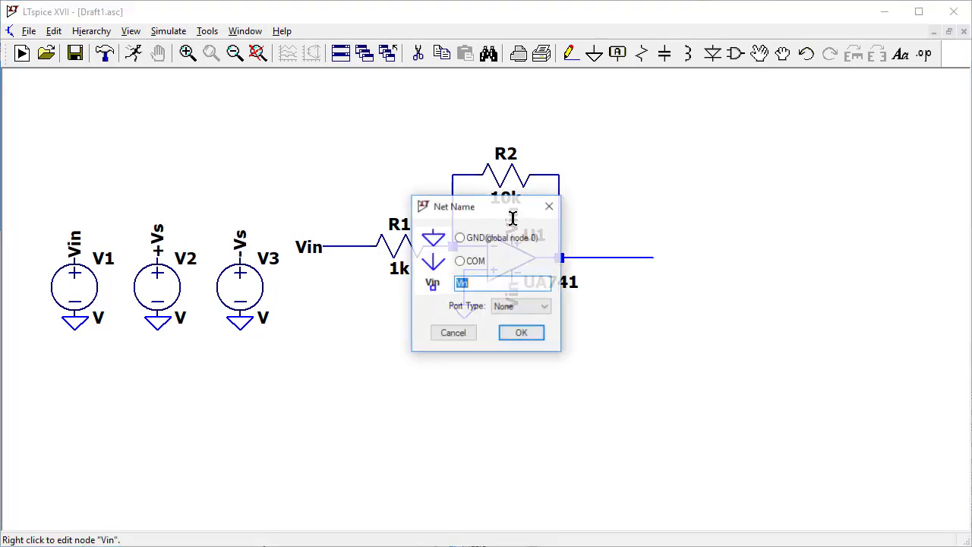
text(+Vs)
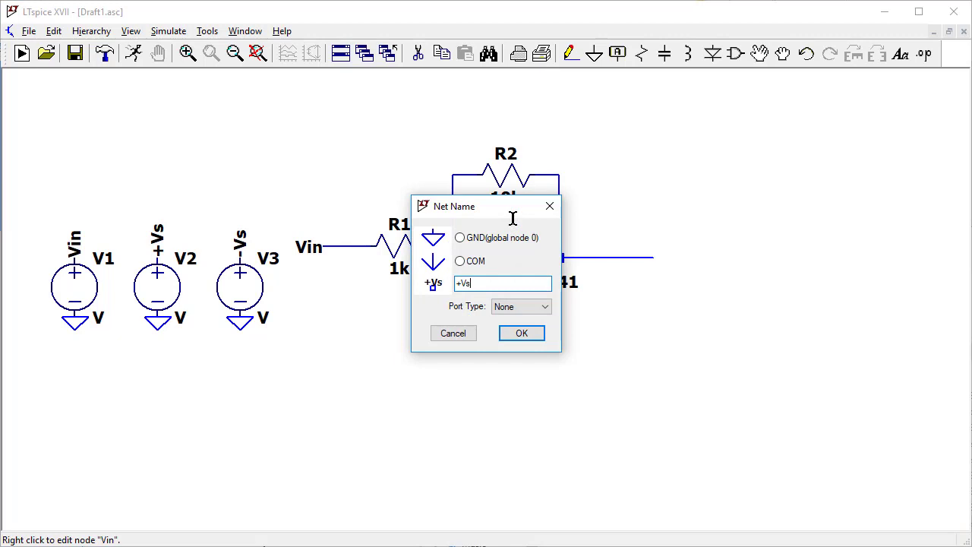
key(Return)
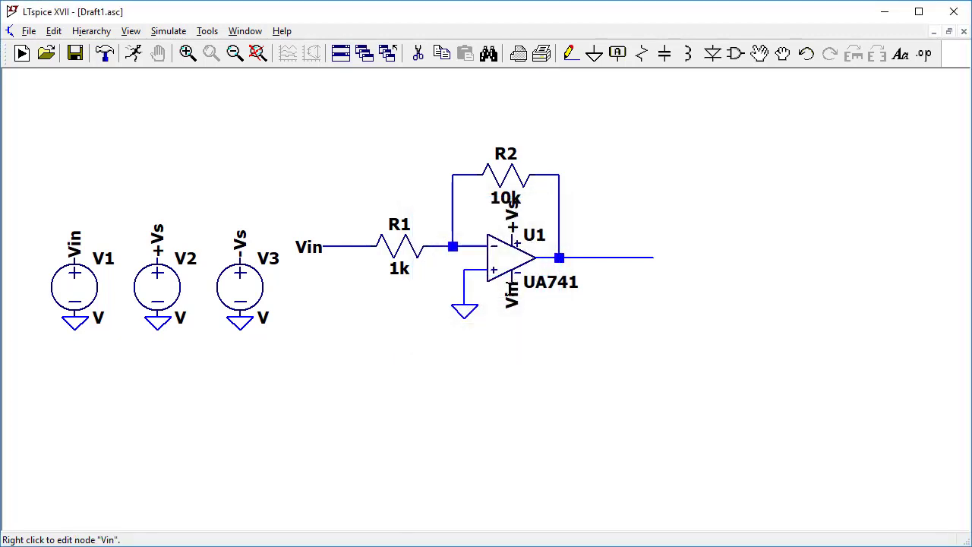
right_click(512, 301)
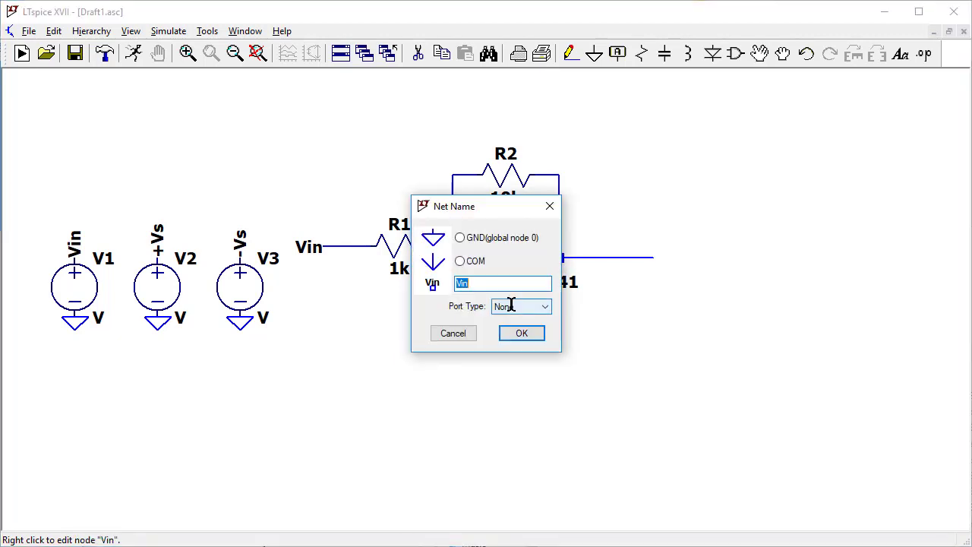
text(-Vs)
key(Return)
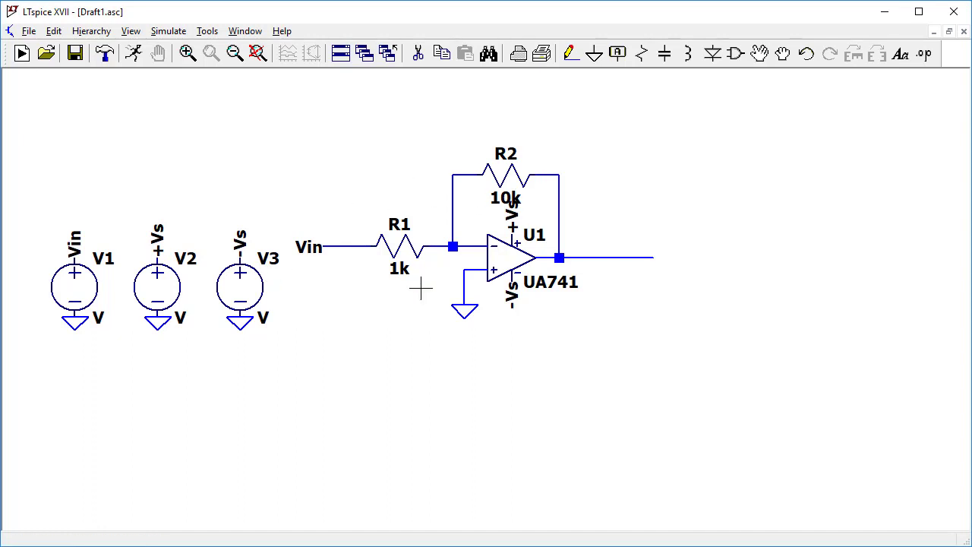
Move the whole amplifier circuit farther from the voltage sources and raise the R2 feedback branch clear of the +Vs label.
drag(281, 121, 751, 387)
key(F7)
click(612, 263)
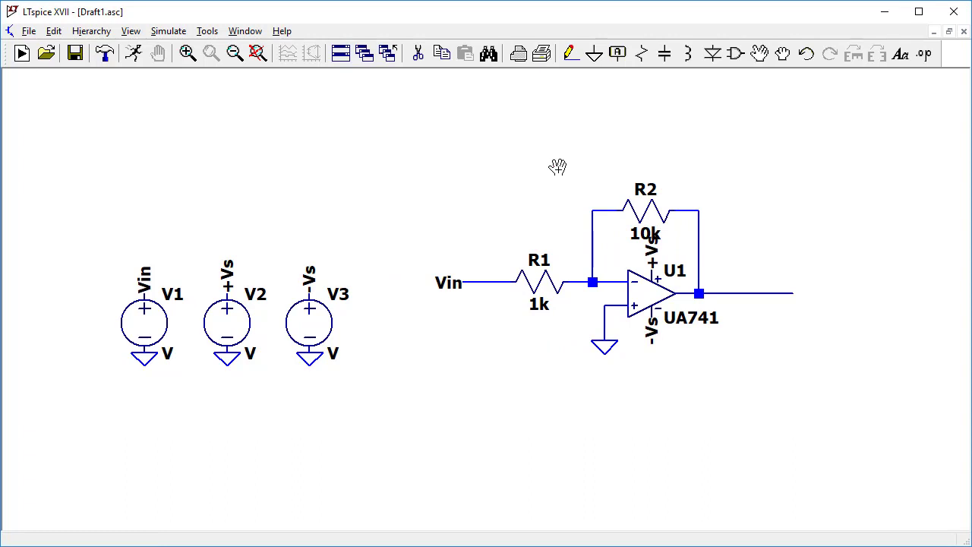
drag(560, 158, 725, 237)
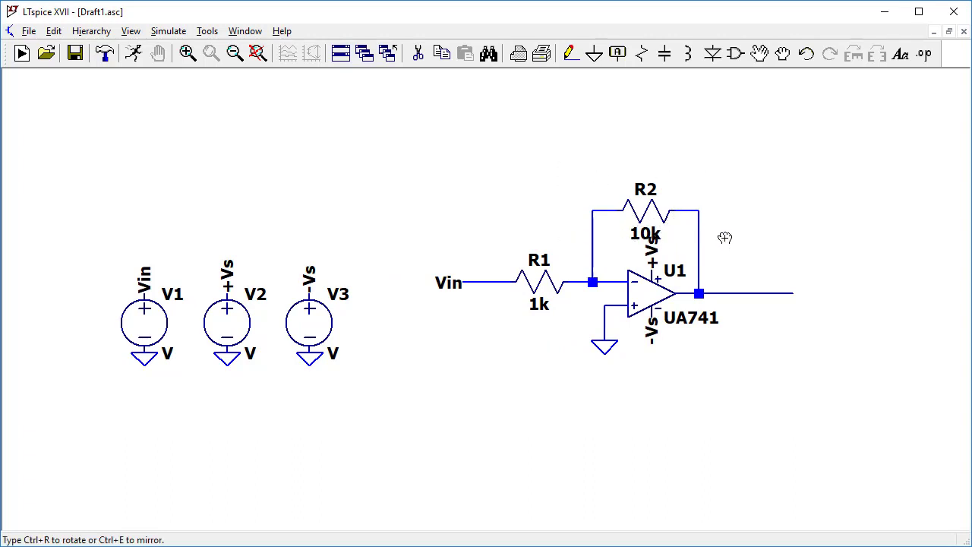
click(748, 214)
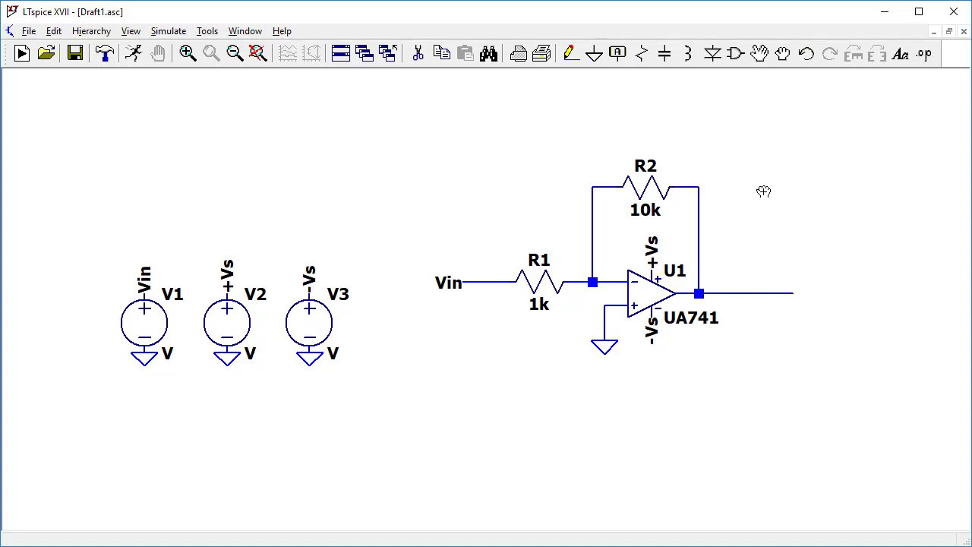
key(Escape)
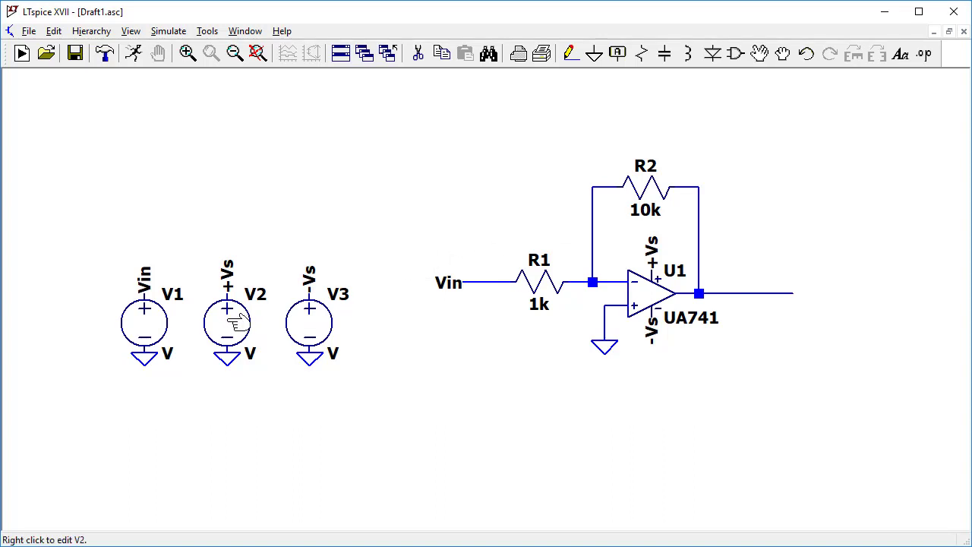
Set the DC value of voltage source V2 to 4 V and that of V3 to -4 V.
right_click(237, 323)
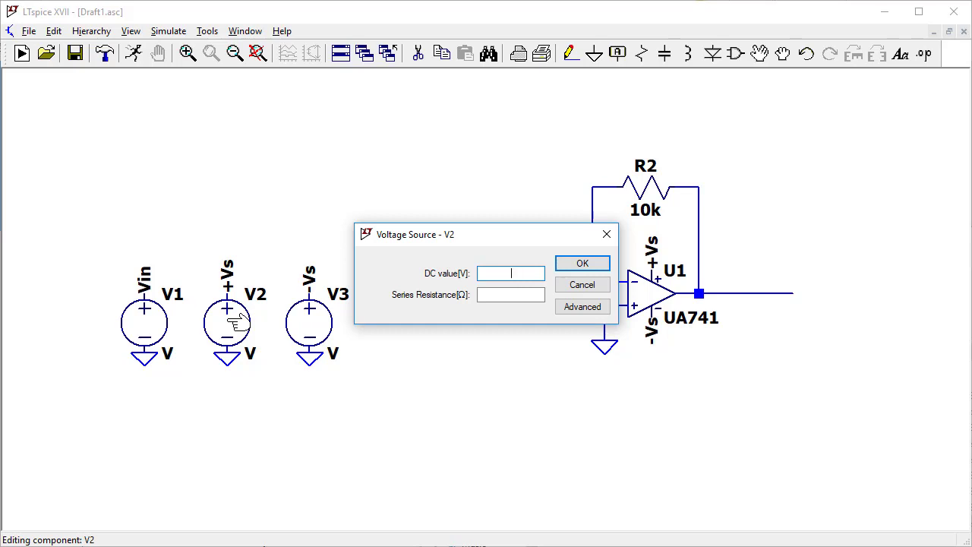
text(5)
key(BackSpace)
text(4)
click(580, 263)
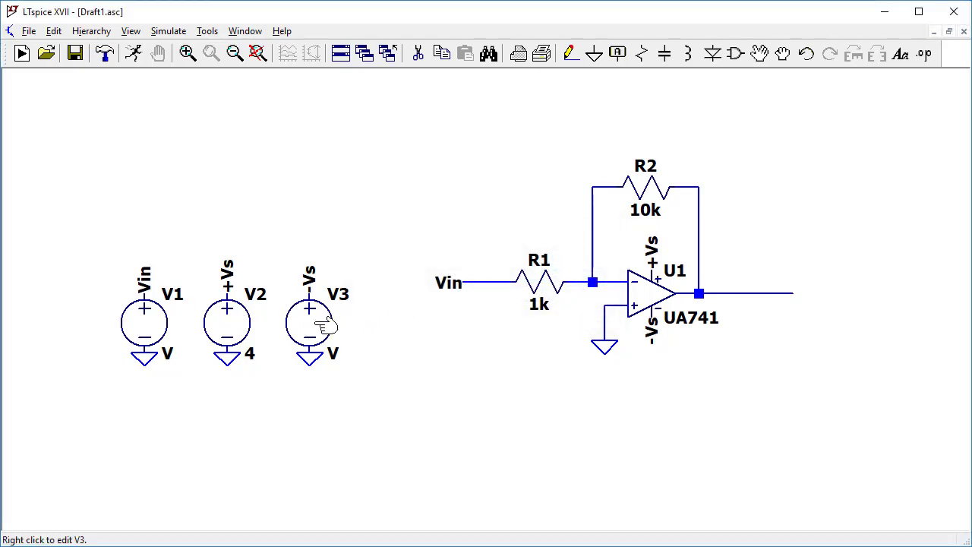
right_click(325, 325)
text(-4)
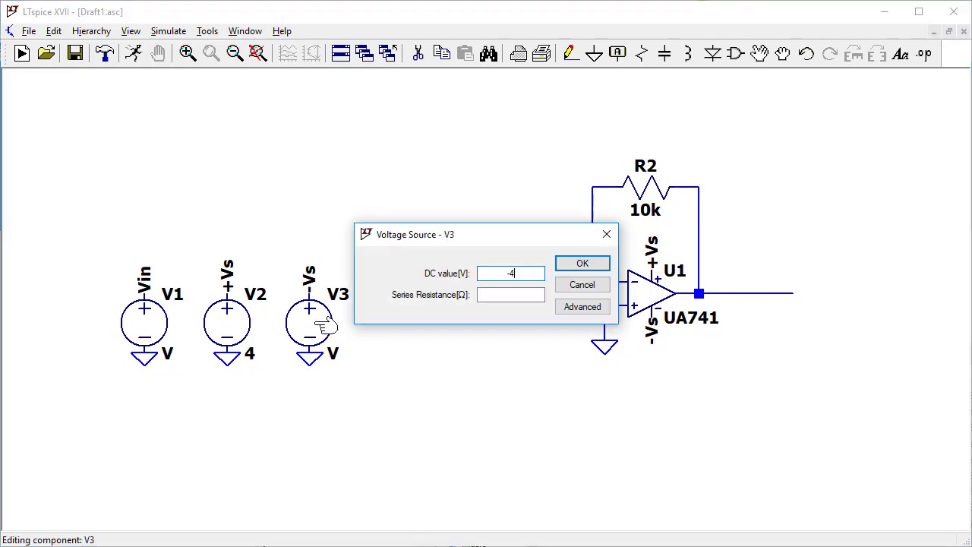
key(Return)
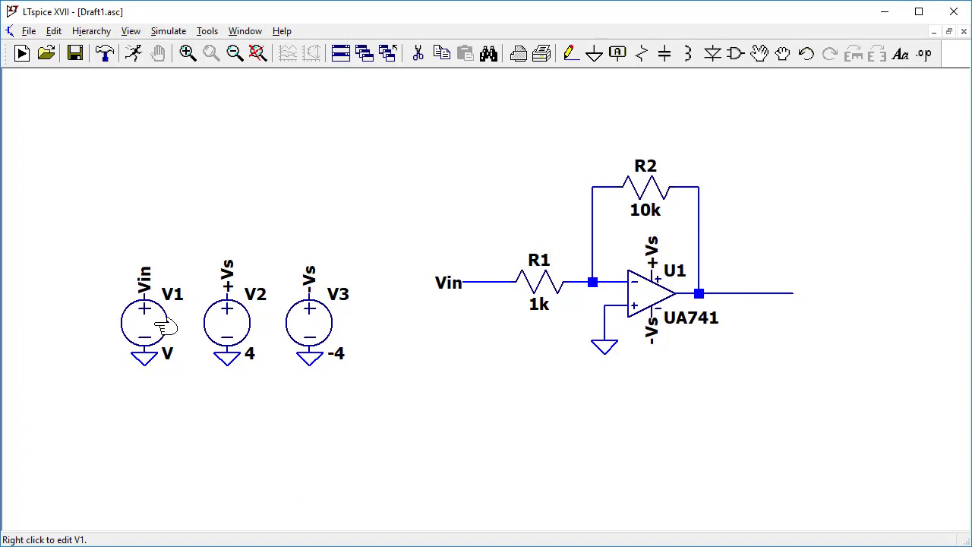
Configure input source V1 as a SINE function with an amplitude of 0.1 V and a frequency of 100 Hz.
right_click(160, 325)
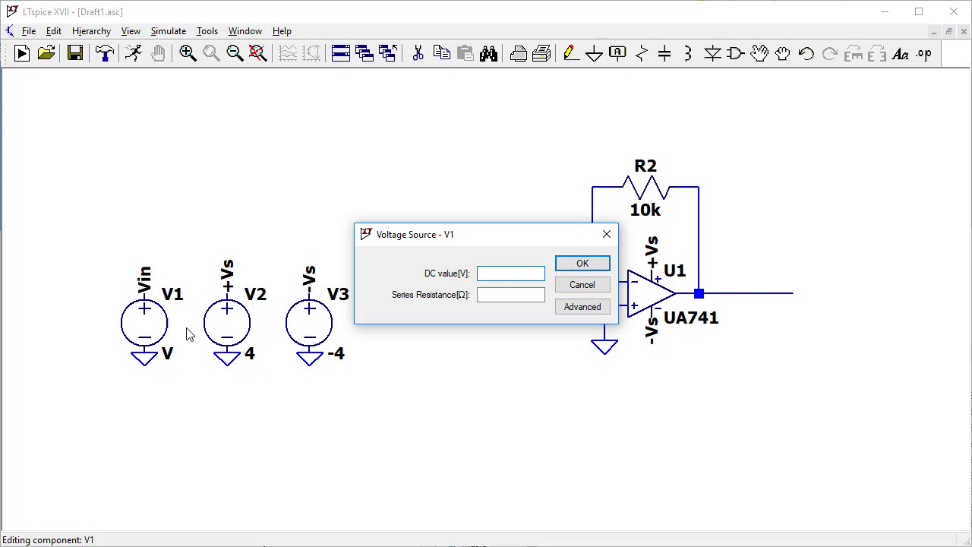
click(581, 306)
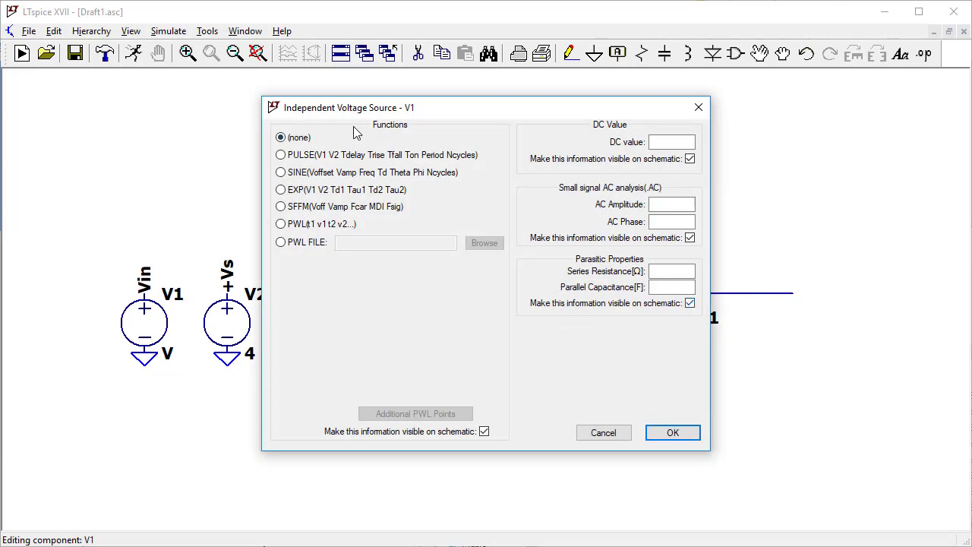
click(281, 173)
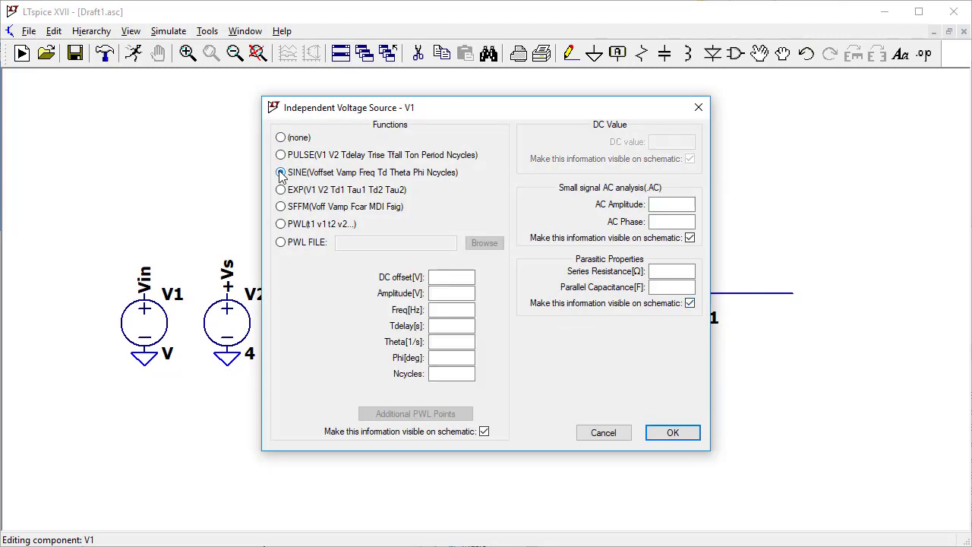
click(442, 278)
click(444, 293)
text(0.1)
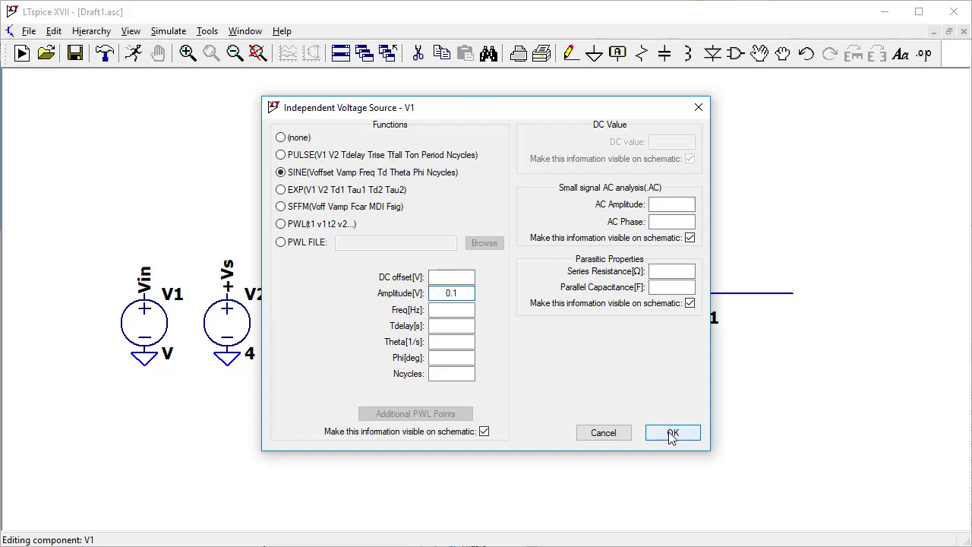
click(465, 310)
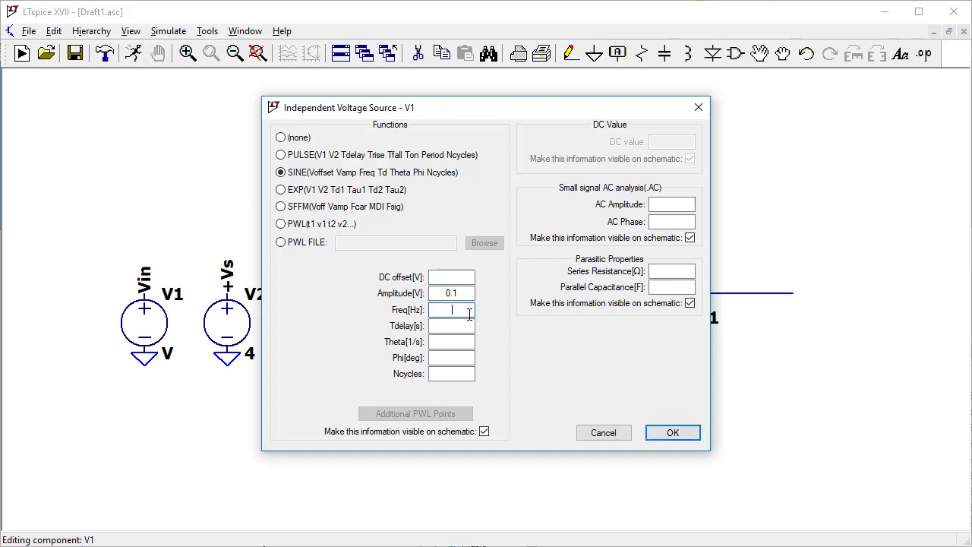
text(100)
click(671, 434)
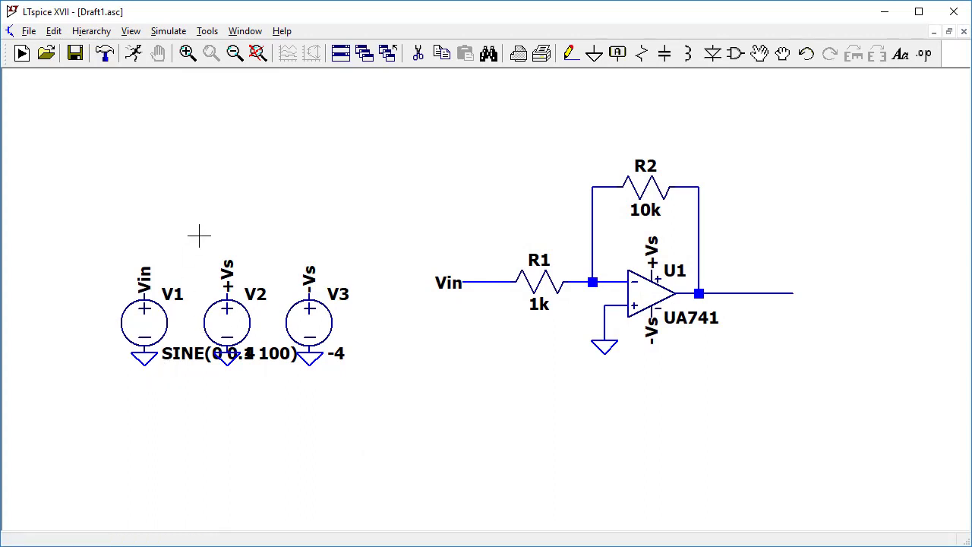
Move V2 and V3 together with their net labels and grounds above V1, clear of its SINE text.
drag(199, 236, 382, 433)
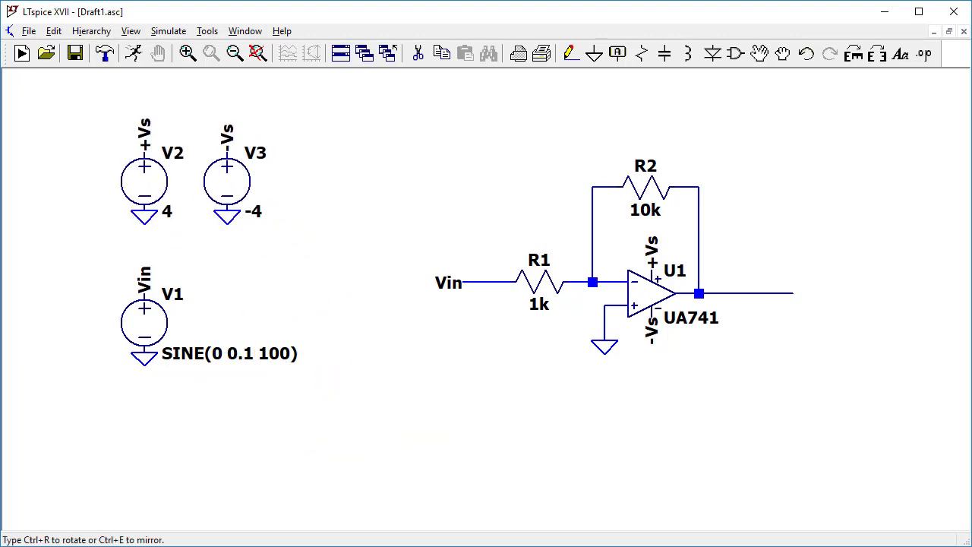
click(202, 199)
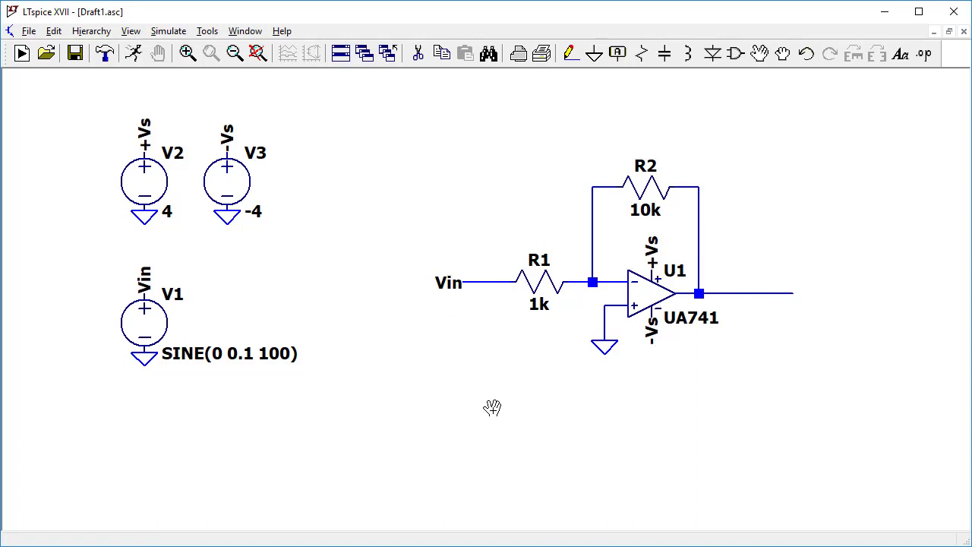
Add a SPICE directive for a transient analysis with a stop time of 0.1 s and place it below the amplifier circuit.
right_click(494, 409)
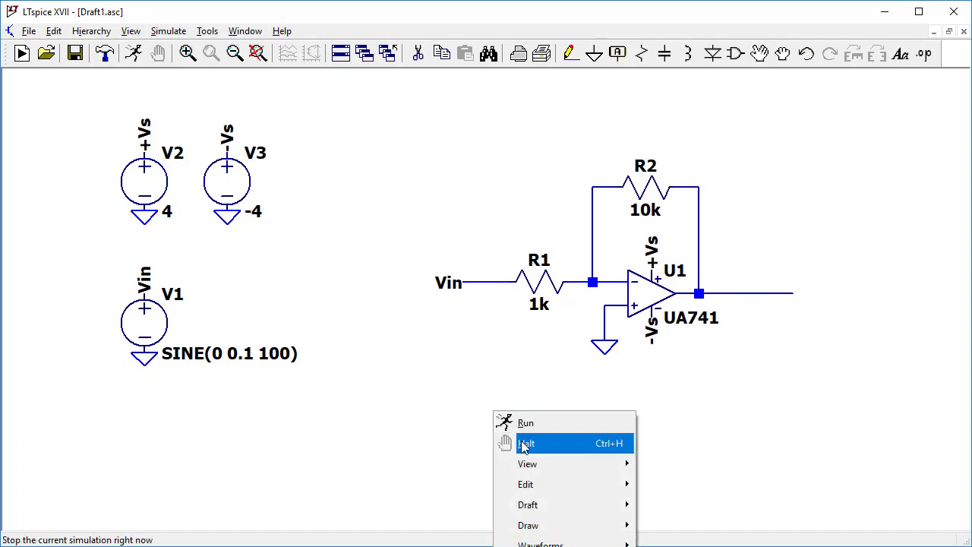
mouse_move(531, 492)
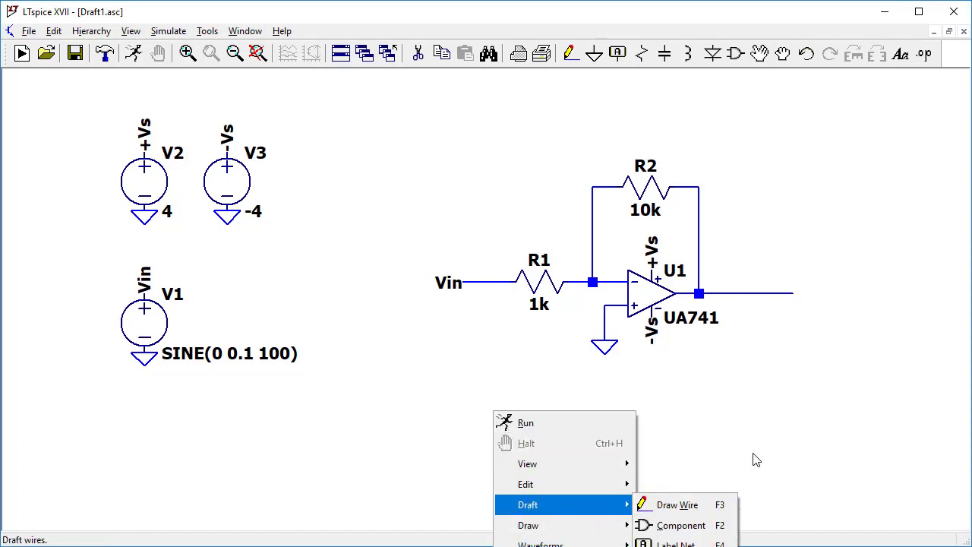
right_click(429, 119)
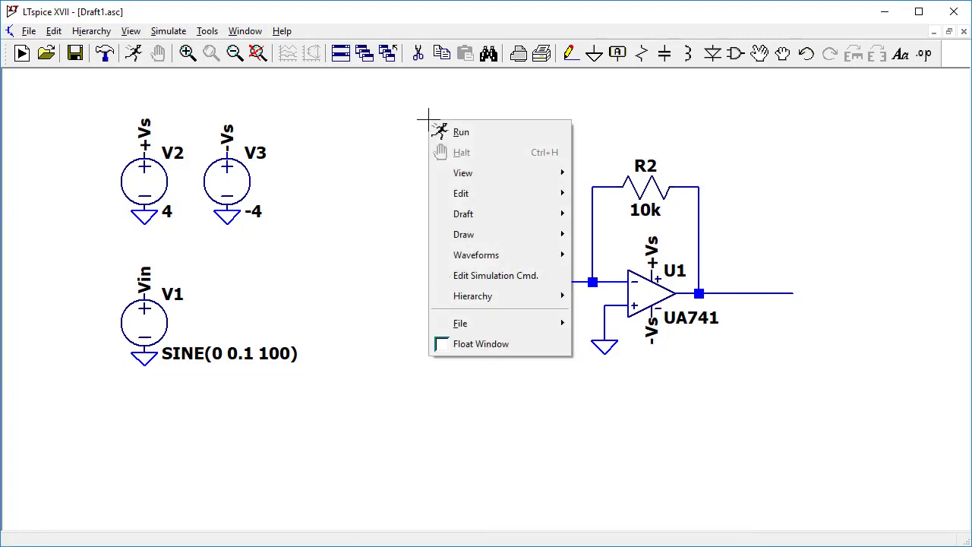
mouse_move(482, 215)
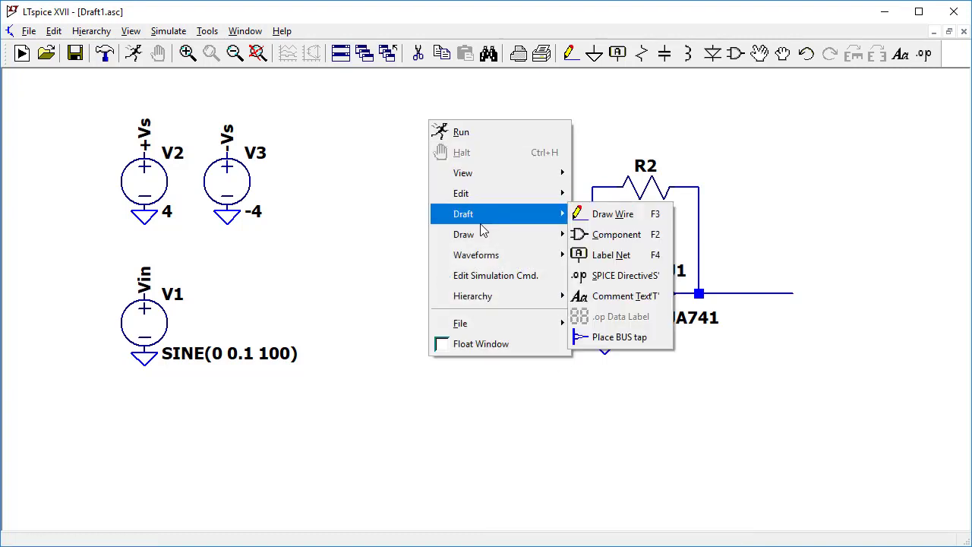
click(601, 277)
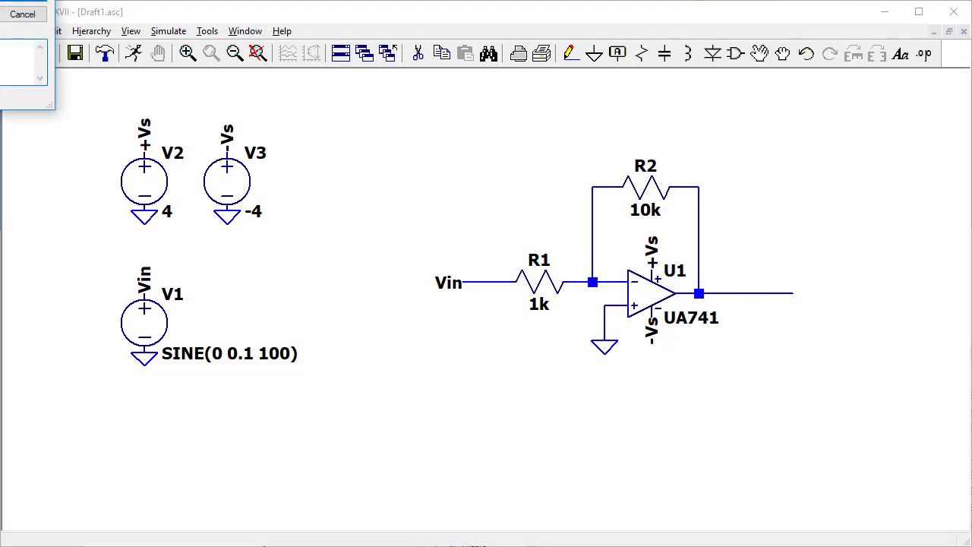
drag(237, 82, 507, 362)
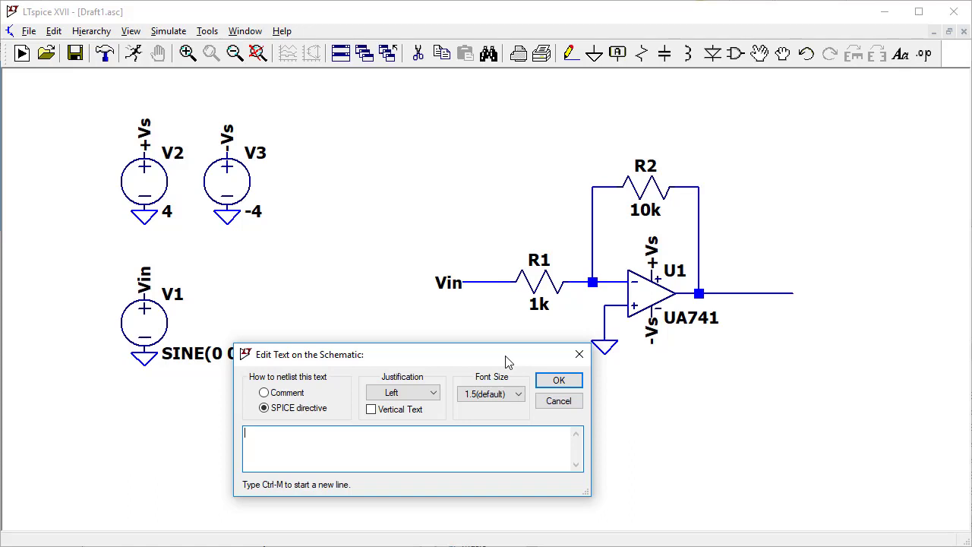
right_click(313, 439)
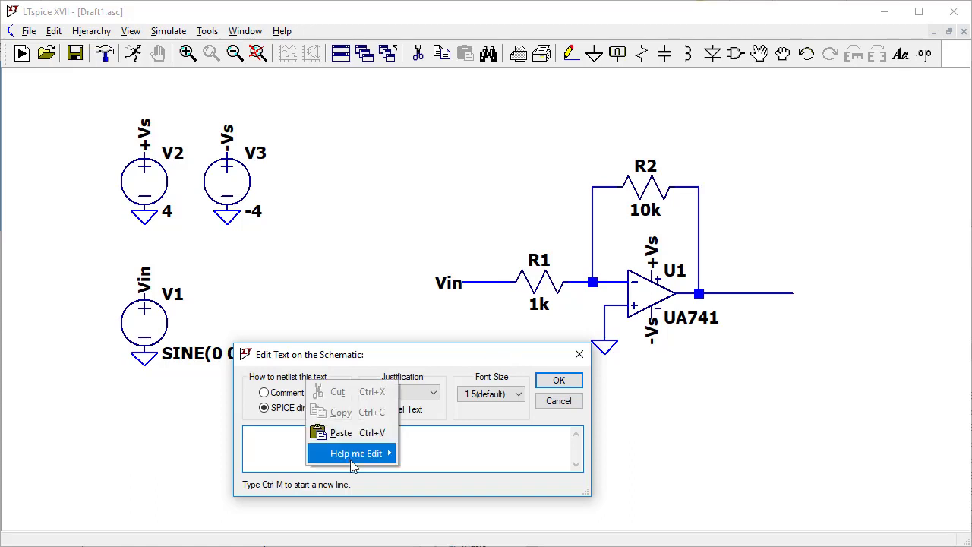
mouse_move(354, 462)
click(427, 454)
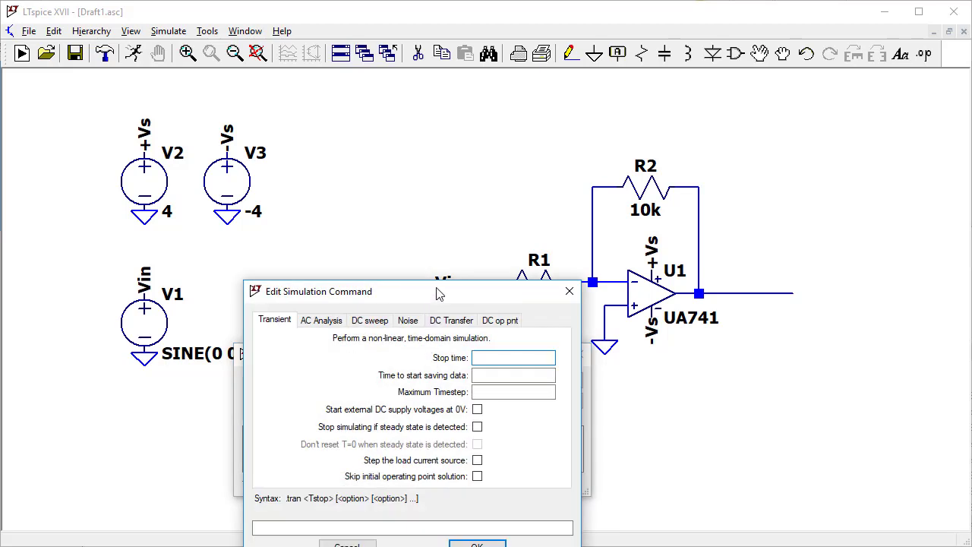
drag(436, 292, 438, 276)
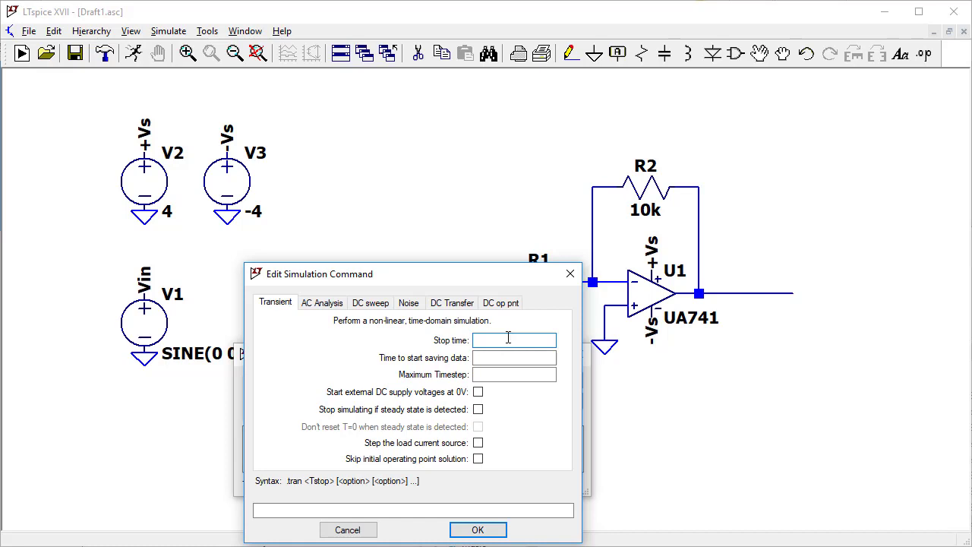
text(0.1)
click(477, 530)
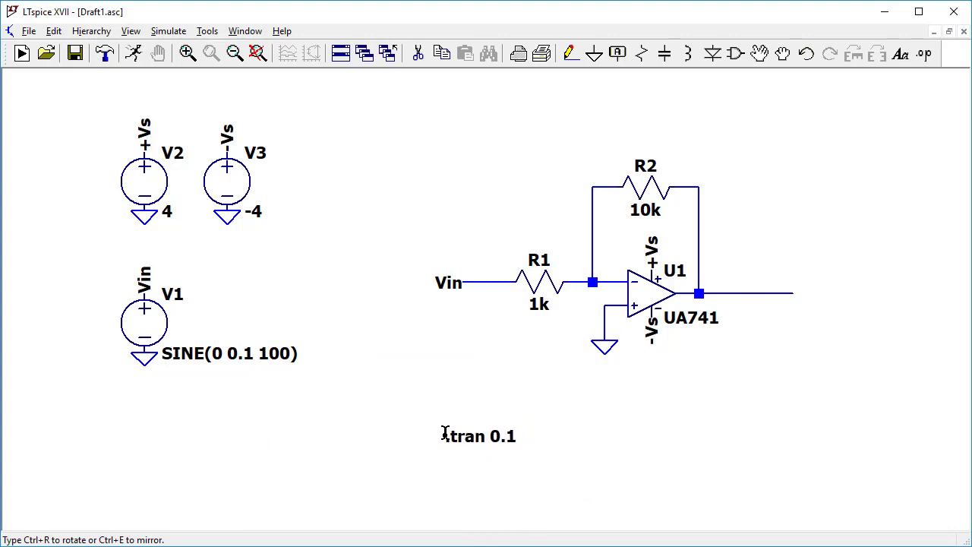
click(445, 407)
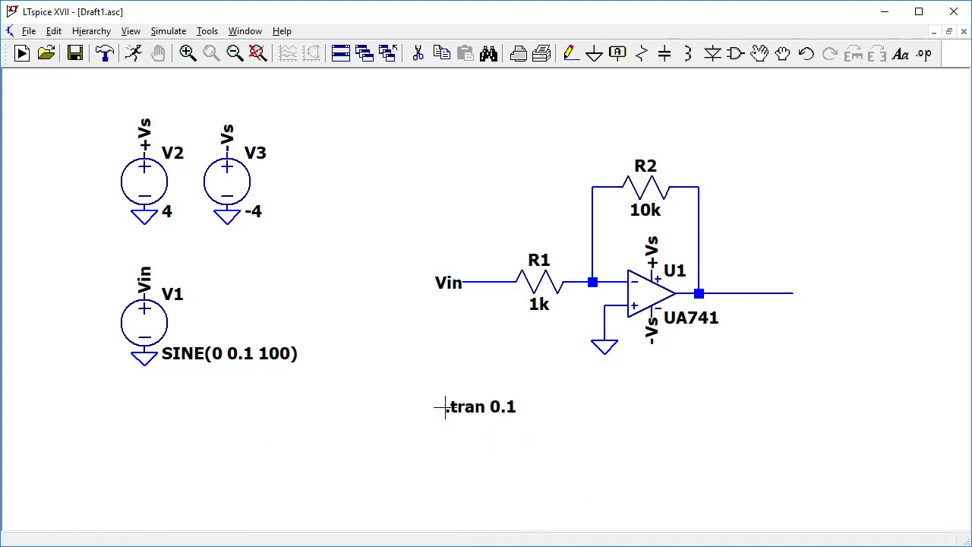
Run the transient simulation and plot the voltages at the Vin wire and the op-amp output wire.
click(134, 55)
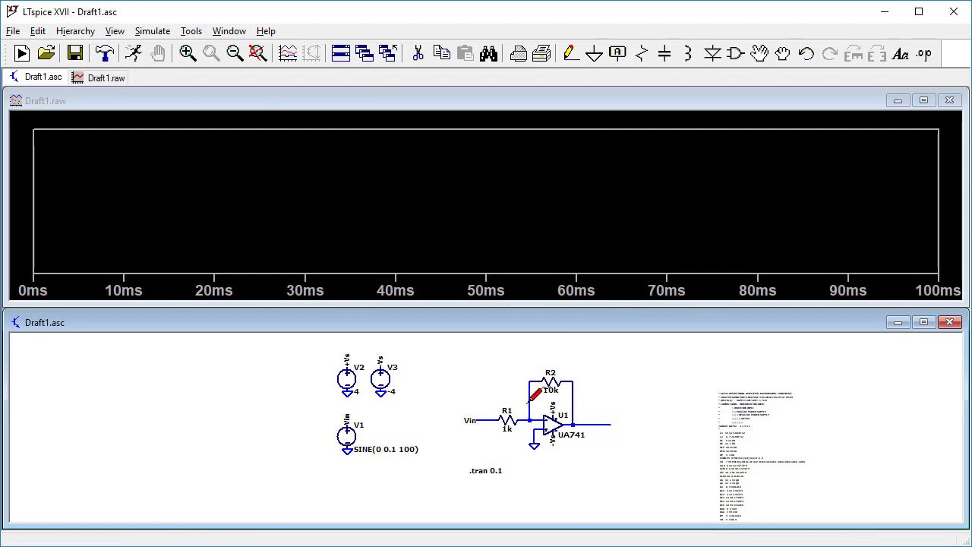
click(490, 416)
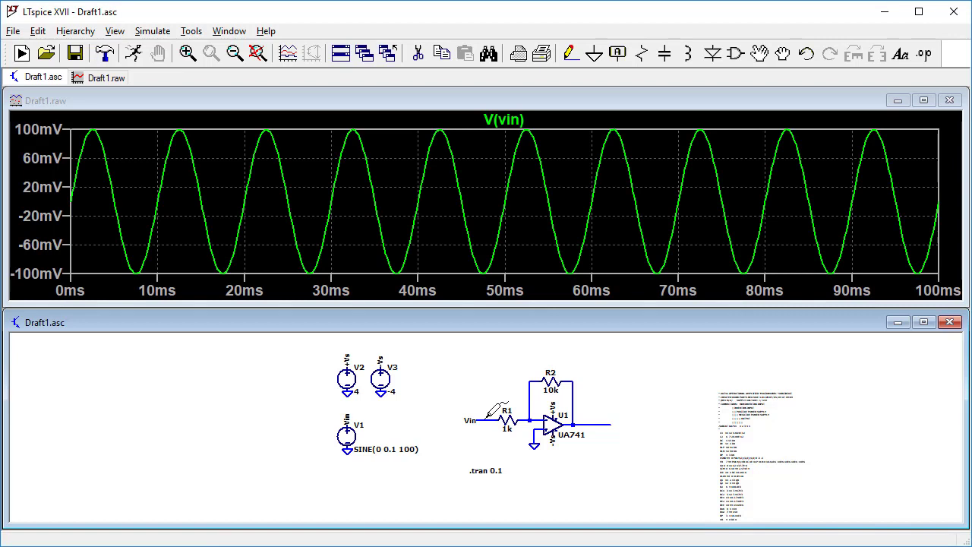
click(604, 420)
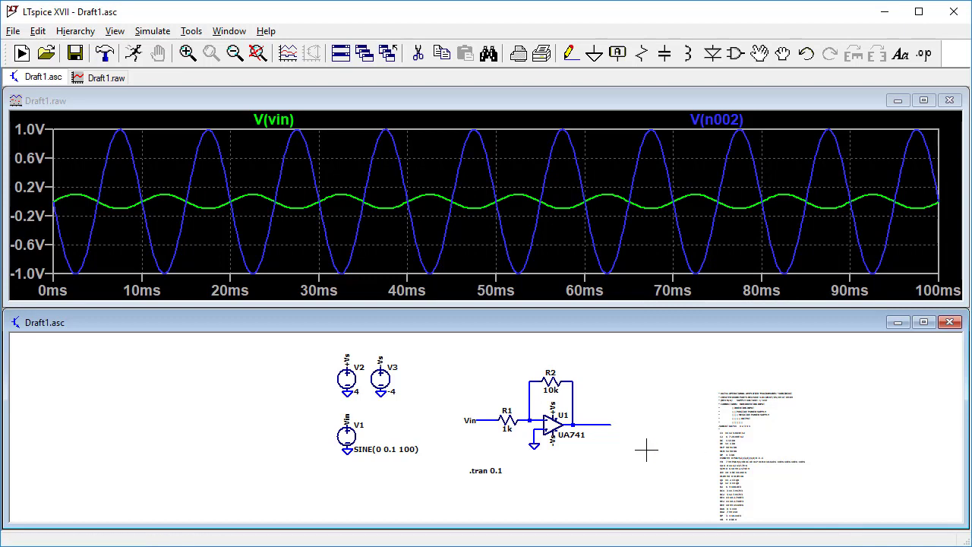
scroll(644, 449, up, 3)
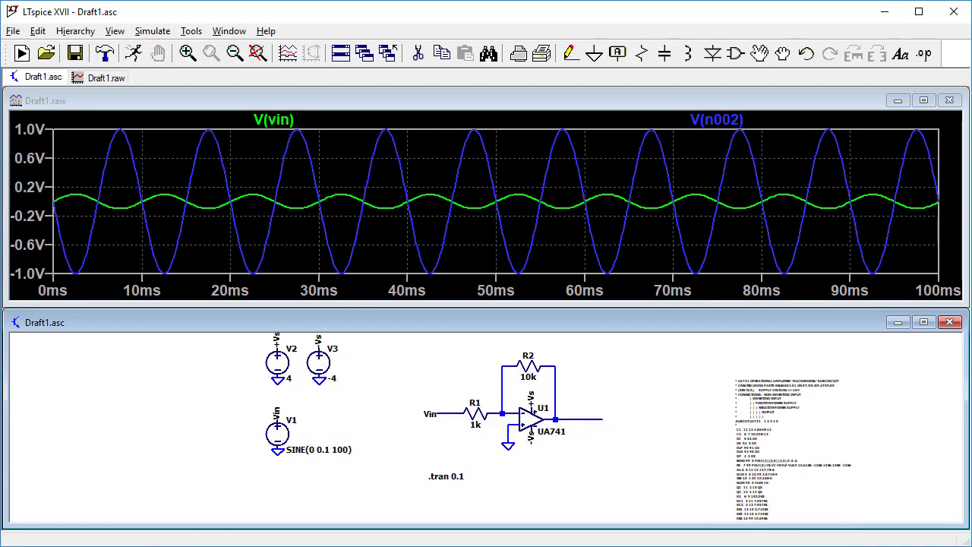